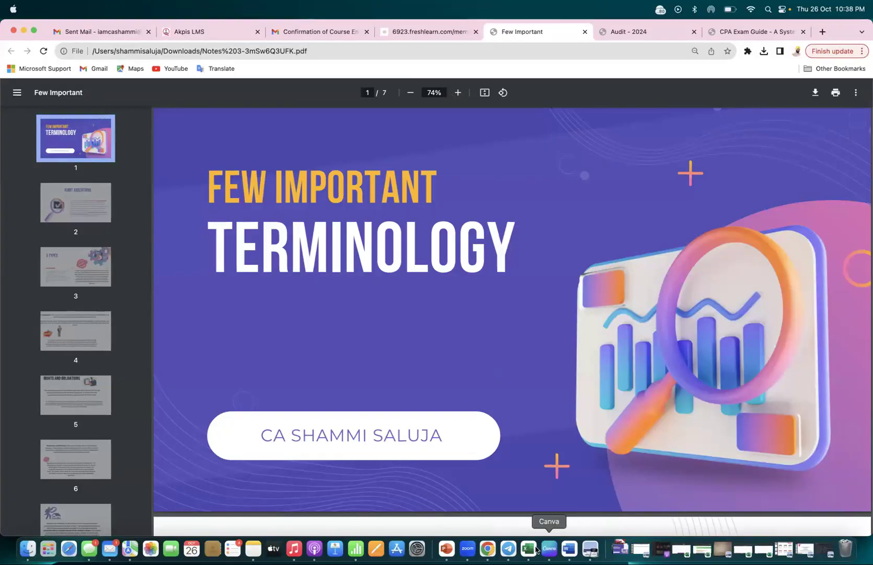
# - Switch to the blank Excel workbook, set the whole sheet's font size to 26 and widen all columns
pyautogui.click(528, 548)
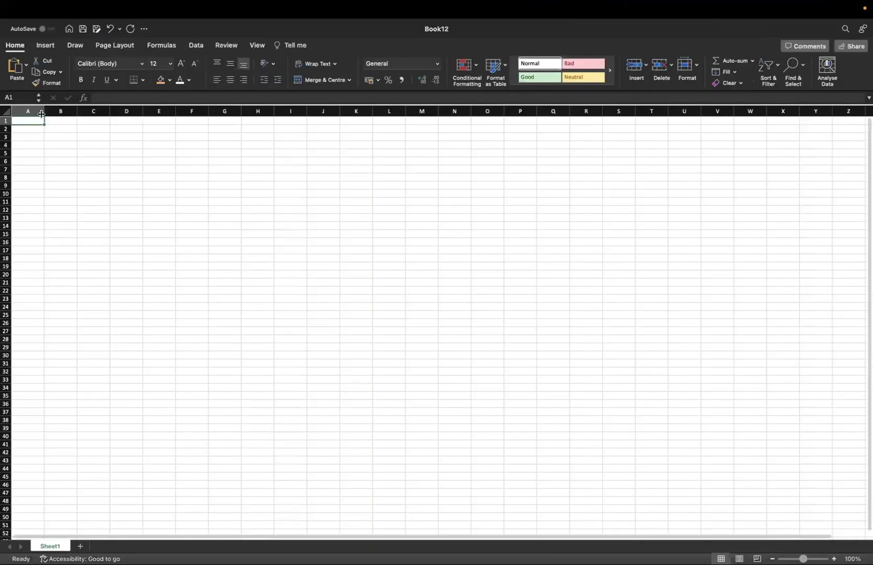
pyautogui.click(6, 110)
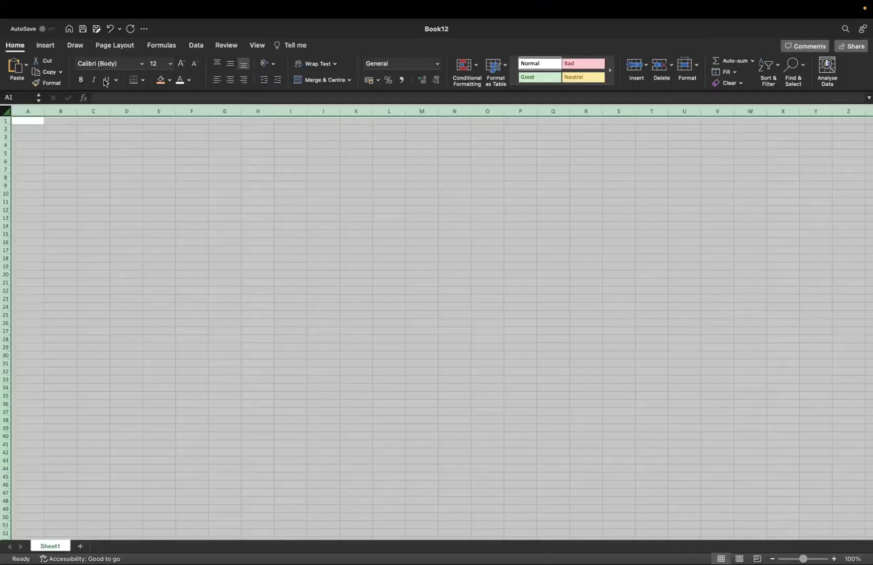
pyautogui.click(172, 65)
pyautogui.click(161, 209)
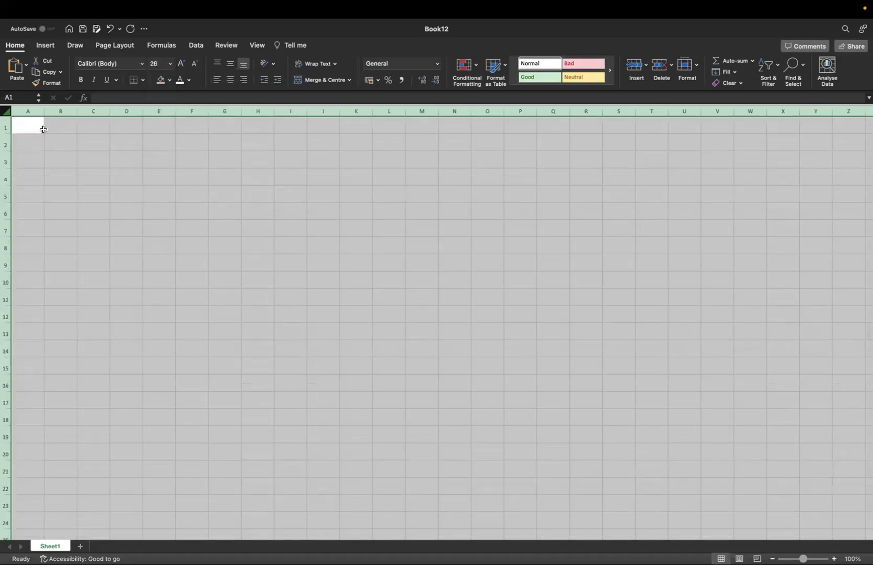
pyautogui.moveTo(45, 111); pyautogui.dragTo(128, 111)
# - Enter the label "last" in cell A2 and 20% in A3 beneath it
pyautogui.click(92, 143)
pyautogui.write('last')
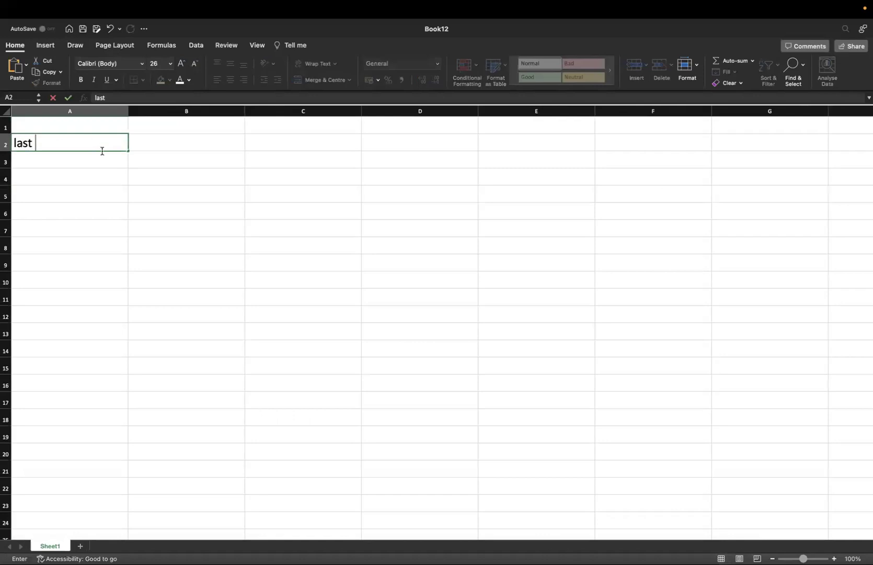
pyautogui.click(82, 162)
pyautogui.write('20')
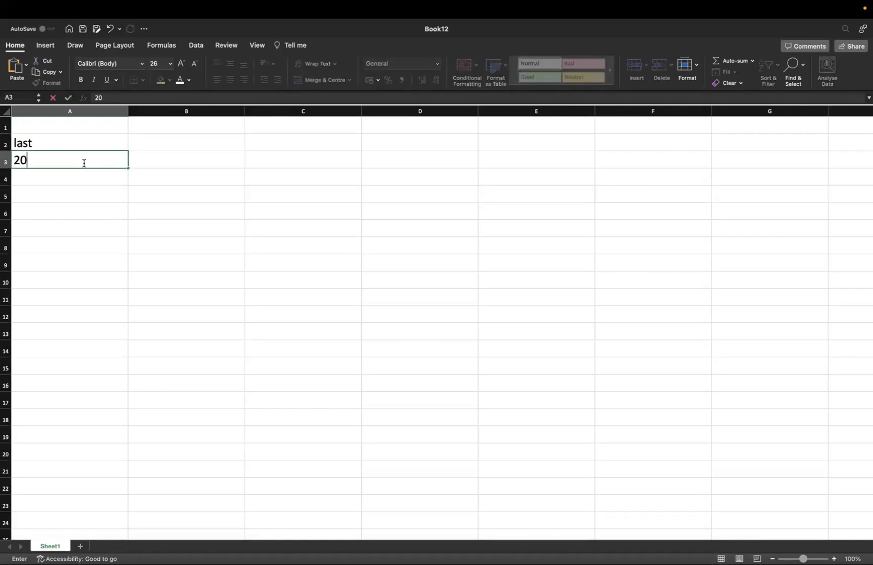
pyautogui.write('%')
# - Enter the labels "Gp Ratio", "Gross Profit" and "Sales" in cells A5 to A7
pyautogui.click(93, 192)
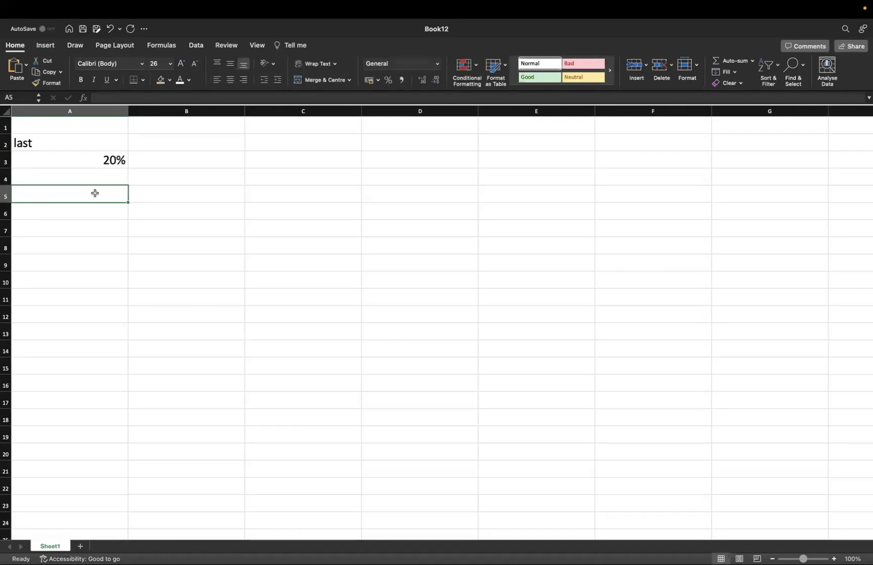
pyautogui.write('Gp')
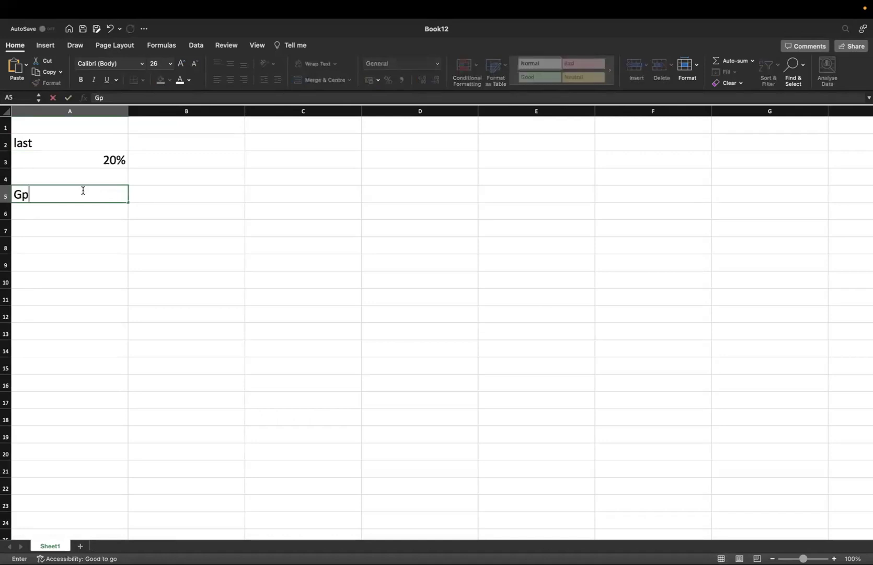
pyautogui.write(' Ratio')
pyautogui.click(106, 217)
pyautogui.write('Gross P')
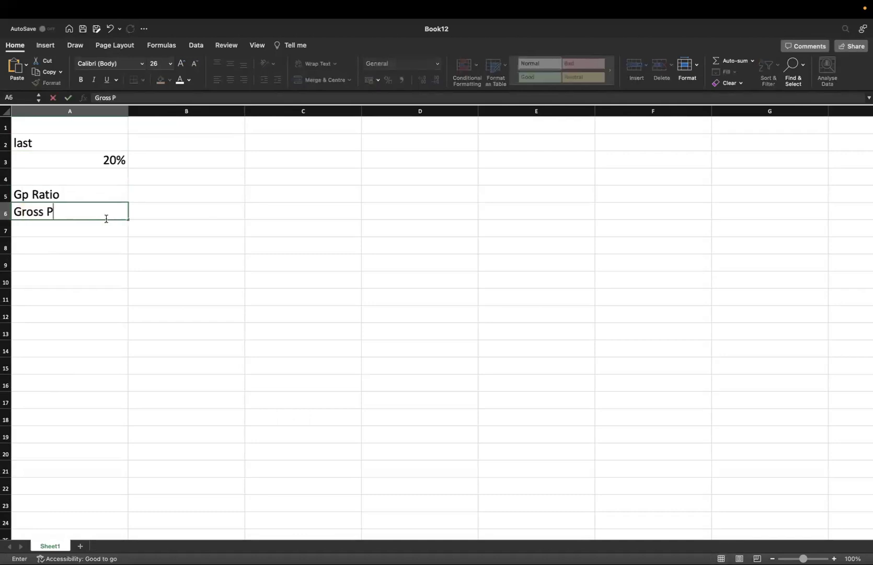
pyautogui.write('rofit')
pyautogui.press('Return')
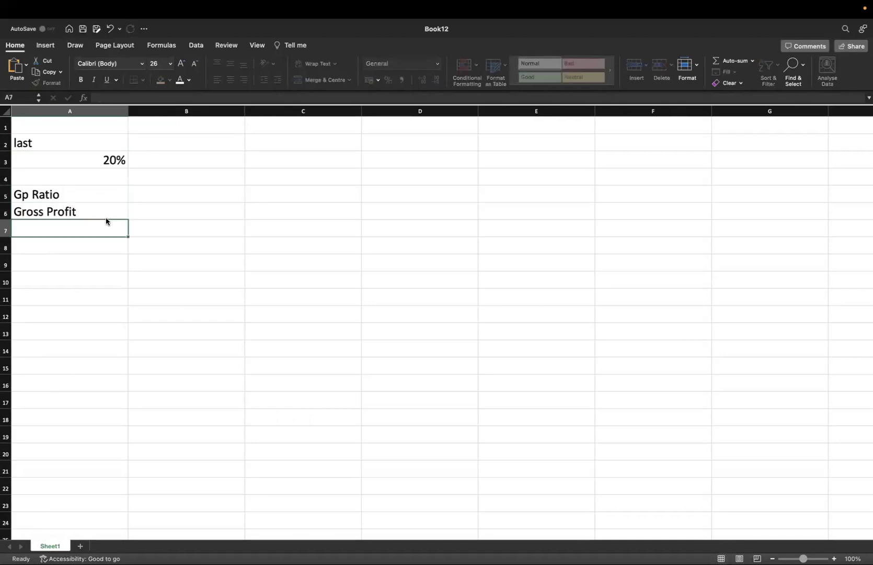
pyautogui.write('Sales')
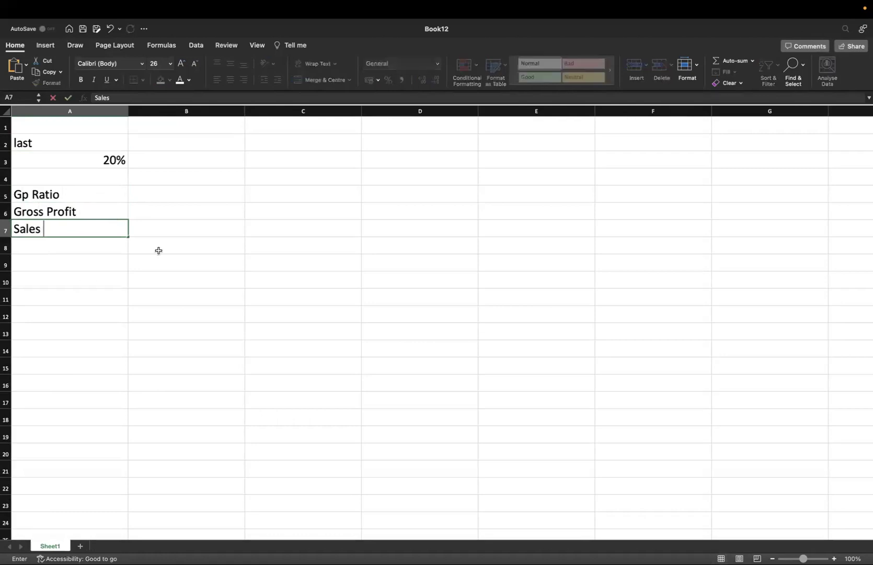
pyautogui.click(156, 247)
# - Enter 200 as the Gross Profit in B6 and 1000 as the Sales in B7
pyautogui.click(150, 212)
pyautogui.write('200')
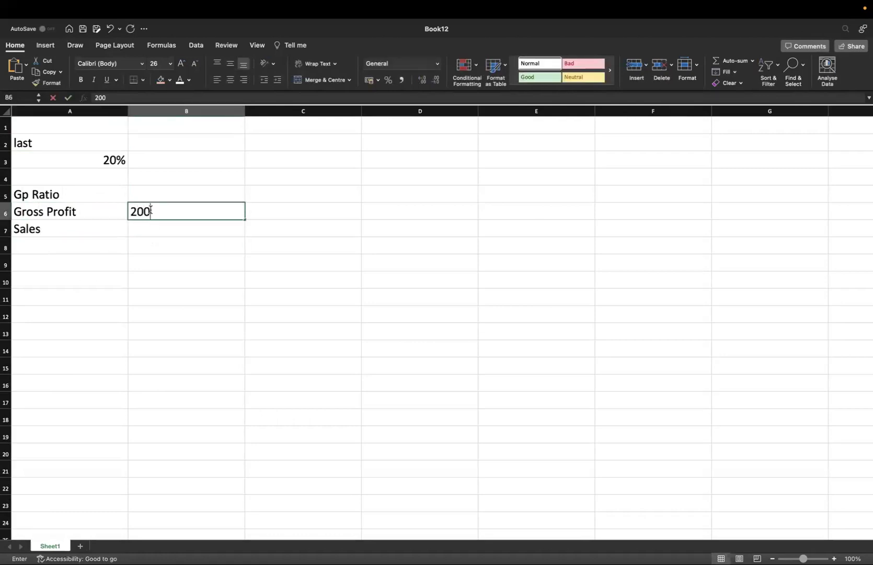
pyautogui.press('Return')
pyautogui.write('1000')
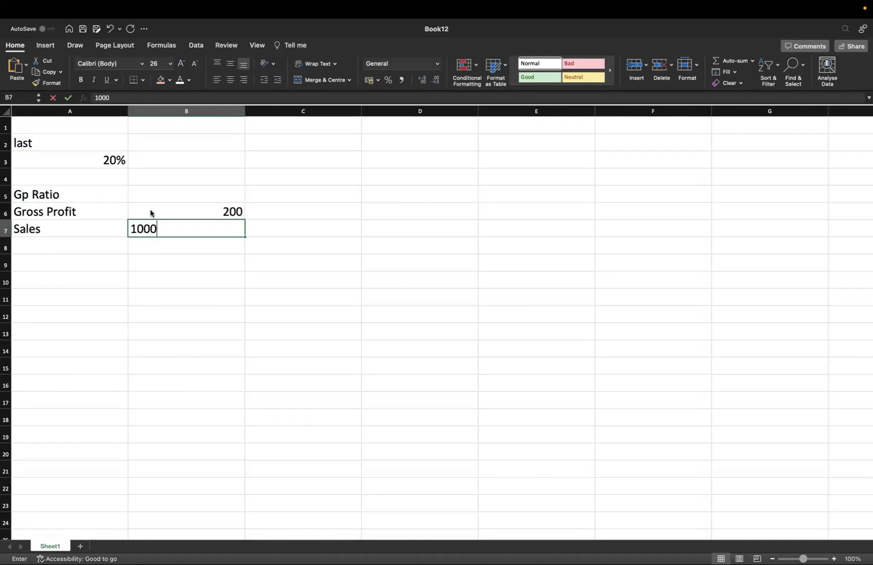
pyautogui.press('Return')
pyautogui.press('Up')
pyautogui.press('Up')
pyautogui.press('Left')
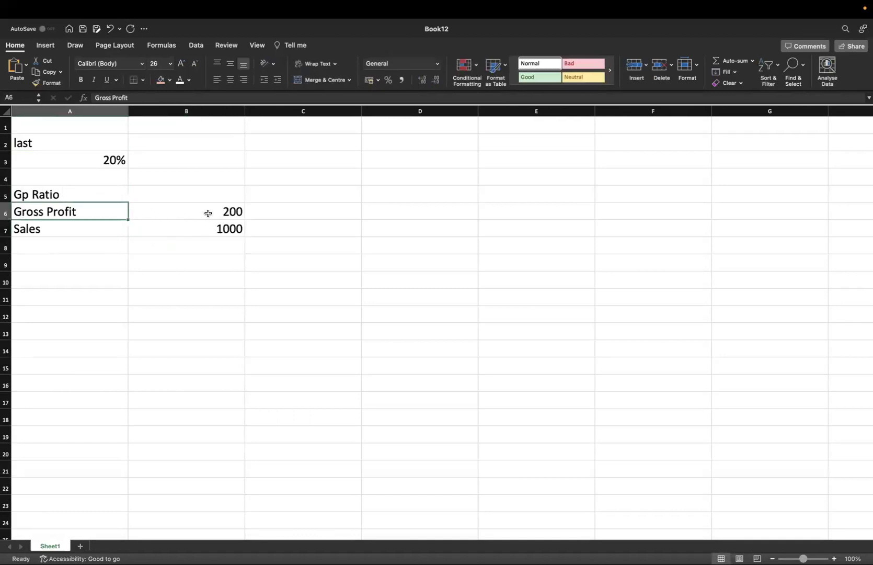
# - Enter 20% in cell C6 as the ratio beside the Gross Profit amount
pyautogui.click(206, 211)
pyautogui.click(220, 238)
pyautogui.click(286, 211)
pyautogui.write('20%')
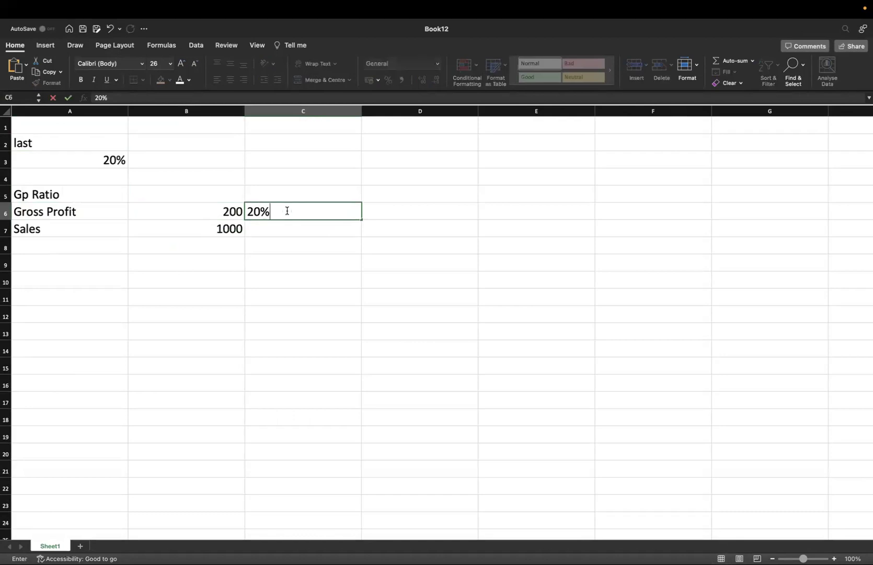
# - Enter the label "current" in cell C2 and 15% in C3 beneath it
pyautogui.click(283, 156)
pyautogui.click(286, 146)
pyautogui.write('current')
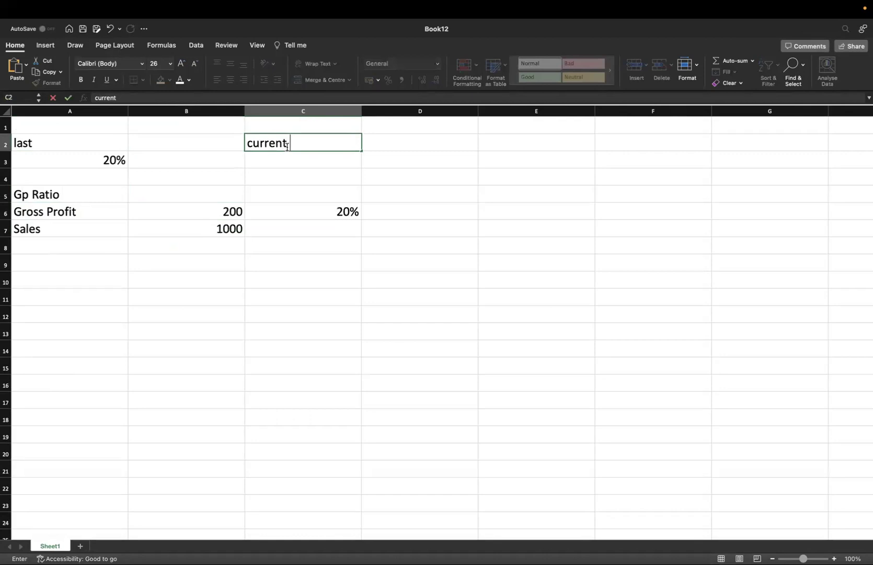
pyautogui.click(293, 174)
pyautogui.click(282, 157)
pyautogui.write('15%')
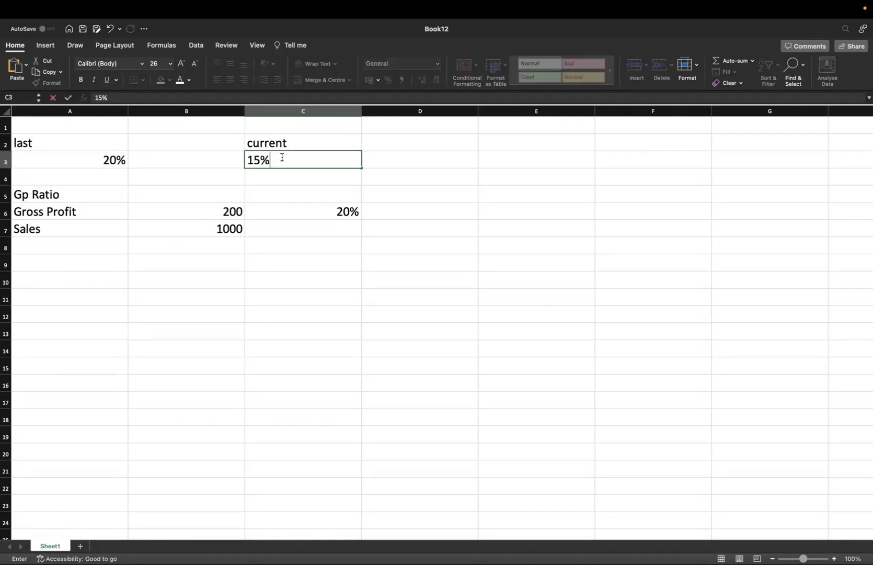
# - Enter 2000 in cell D7 of the Sales row
pyautogui.click(209, 230)
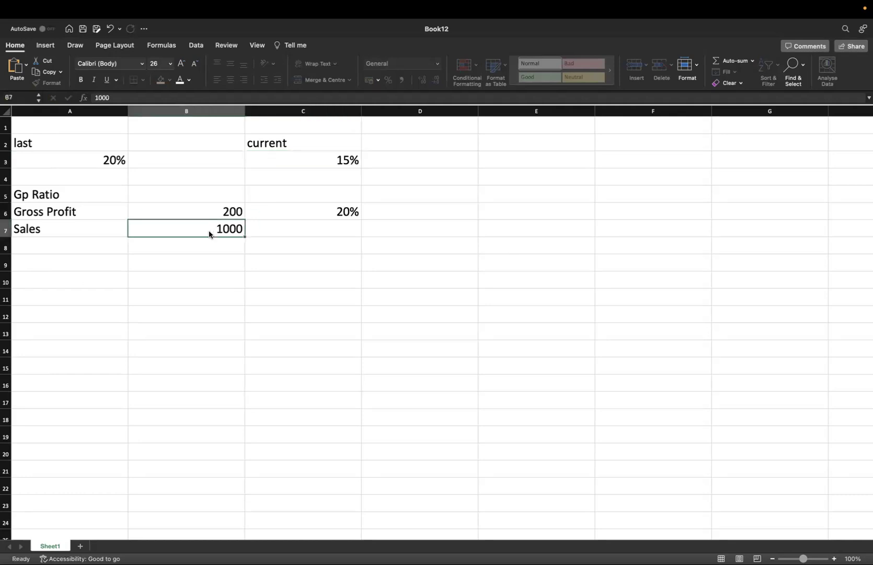
pyautogui.click(299, 230)
pyautogui.click(391, 228)
pyautogui.write('2000')
pyautogui.click(366, 262)
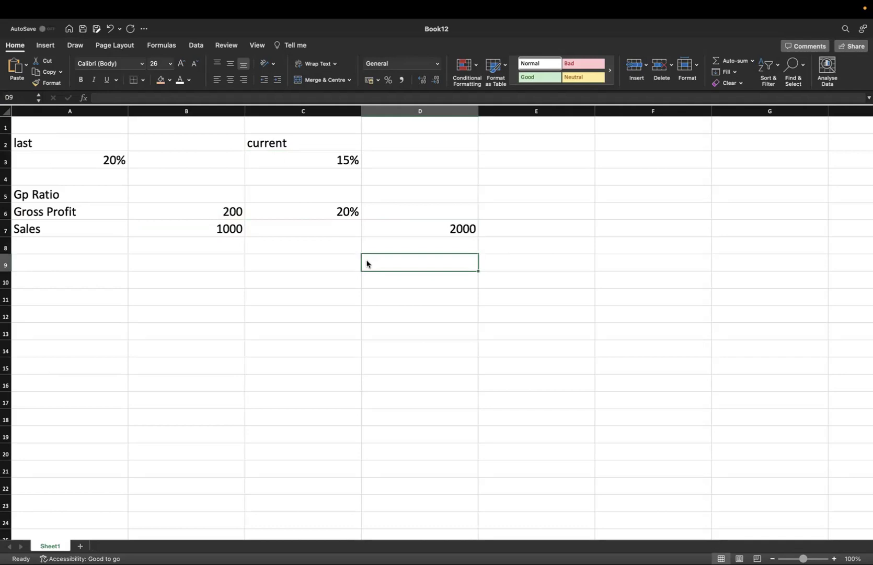
pyautogui.click(323, 162)
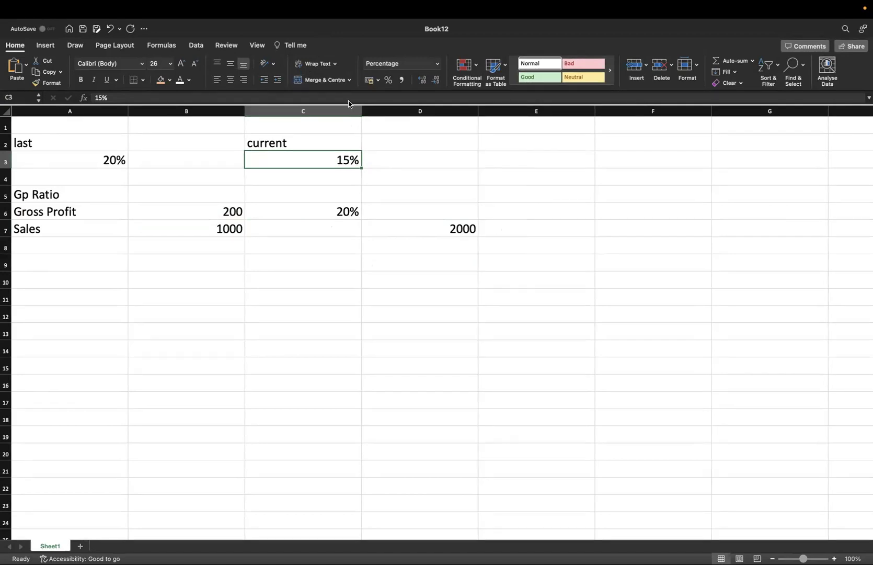
pyautogui.click(387, 159)
pyautogui.click(350, 189)
pyautogui.click(346, 163)
# - Enter the label "Cost Increase" in cell D4
pyautogui.click(416, 178)
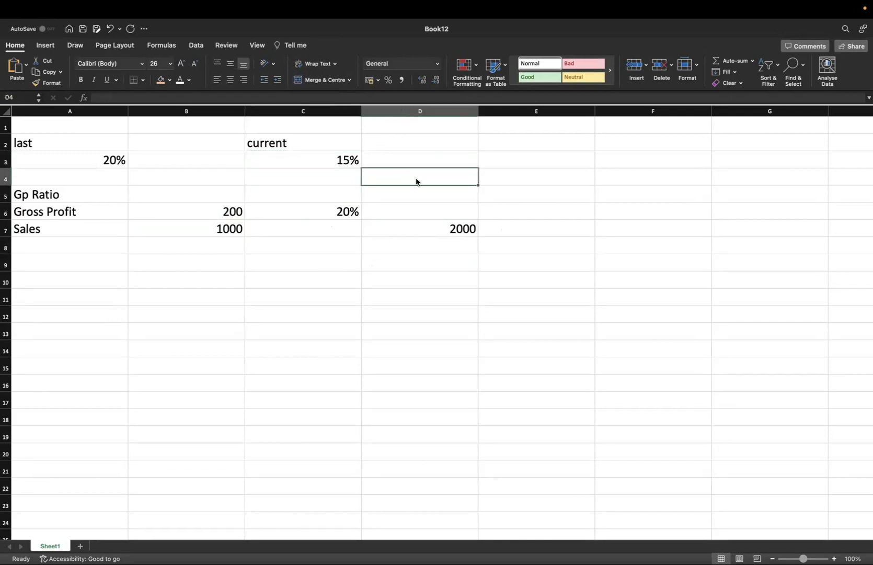
pyautogui.write('Cost In')
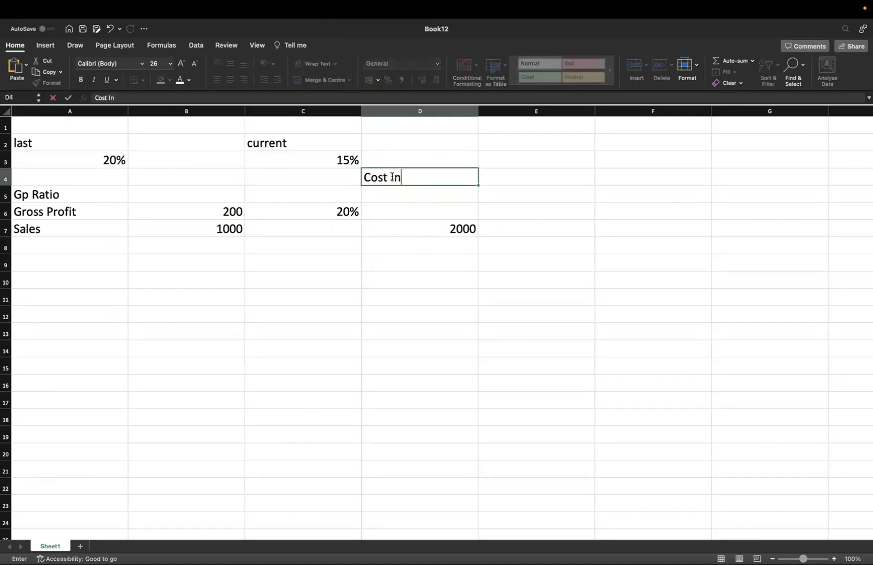
pyautogui.write('crease')
pyautogui.click(414, 208)
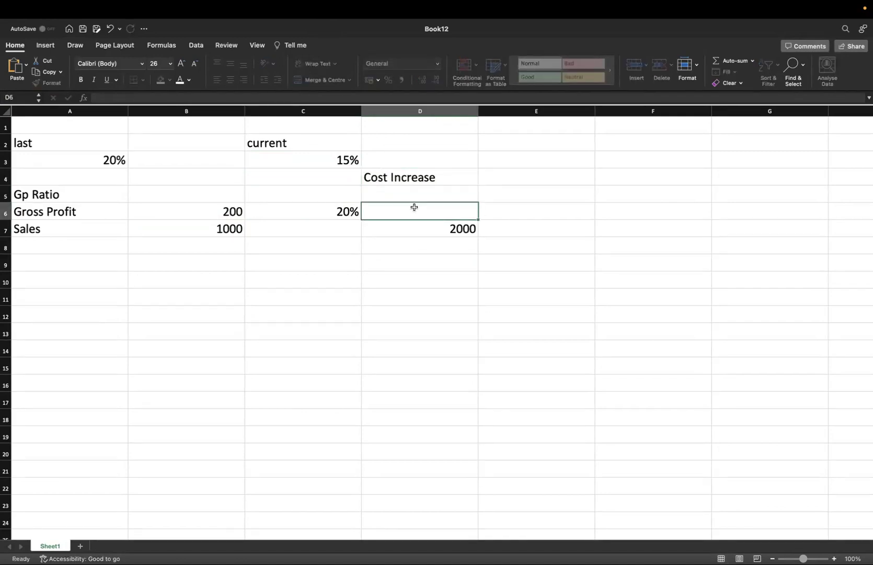
pyautogui.click(372, 242)
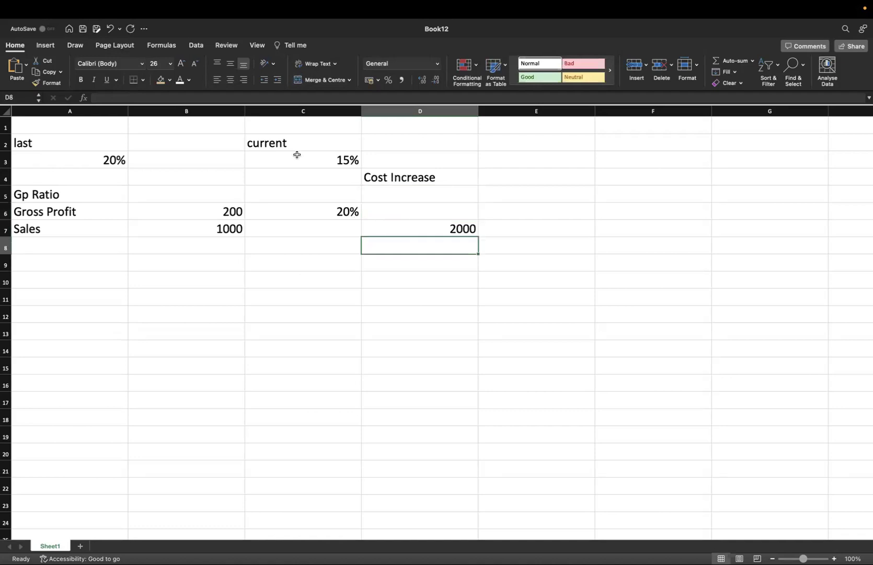
pyautogui.click(330, 162)
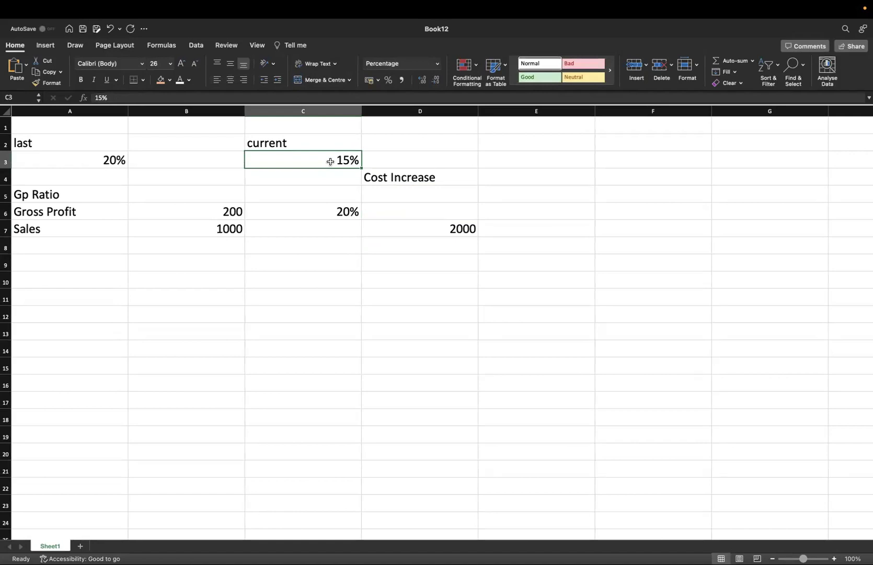
pyautogui.click(101, 159)
pyautogui.click(344, 157)
pyautogui.click(398, 179)
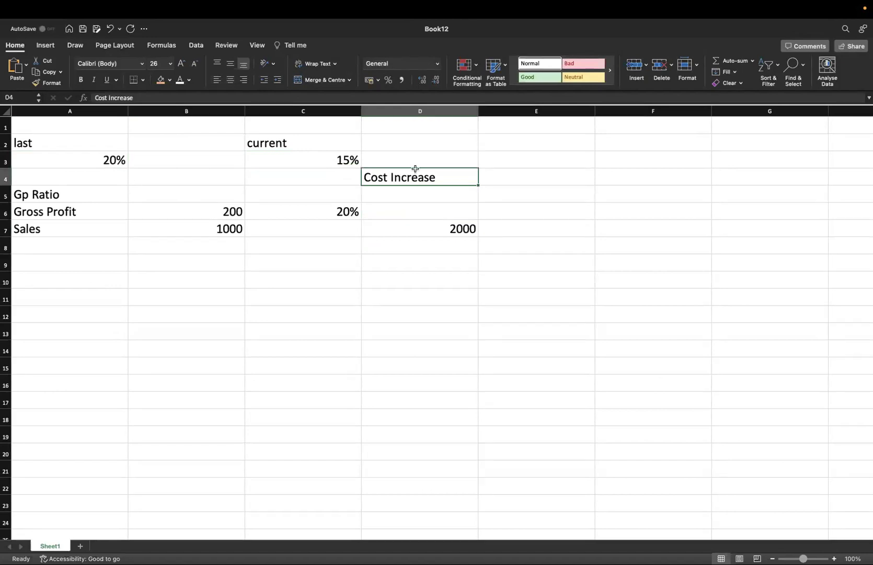
# - Enter the label "Purchase Bill" in cell E3
pyautogui.click(515, 152)
pyautogui.write('P')
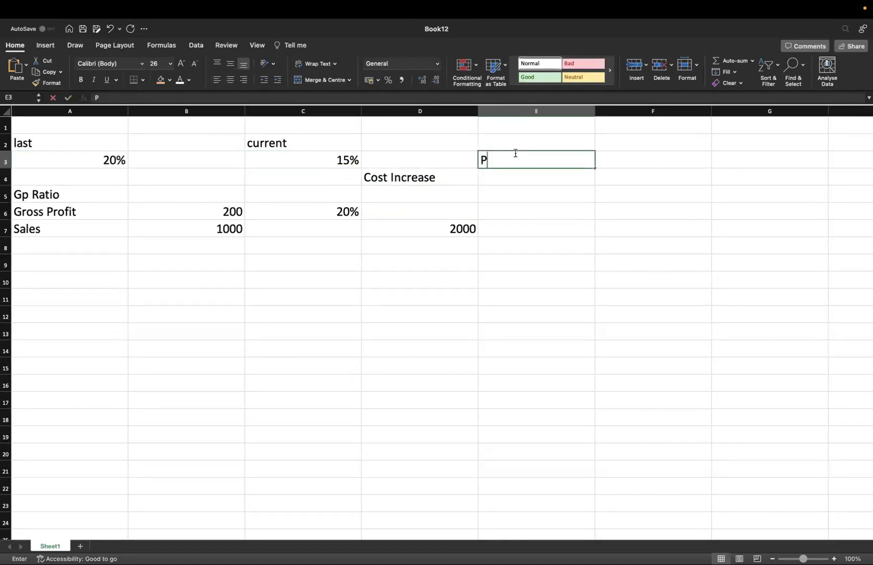
pyautogui.write('urchase Bill')
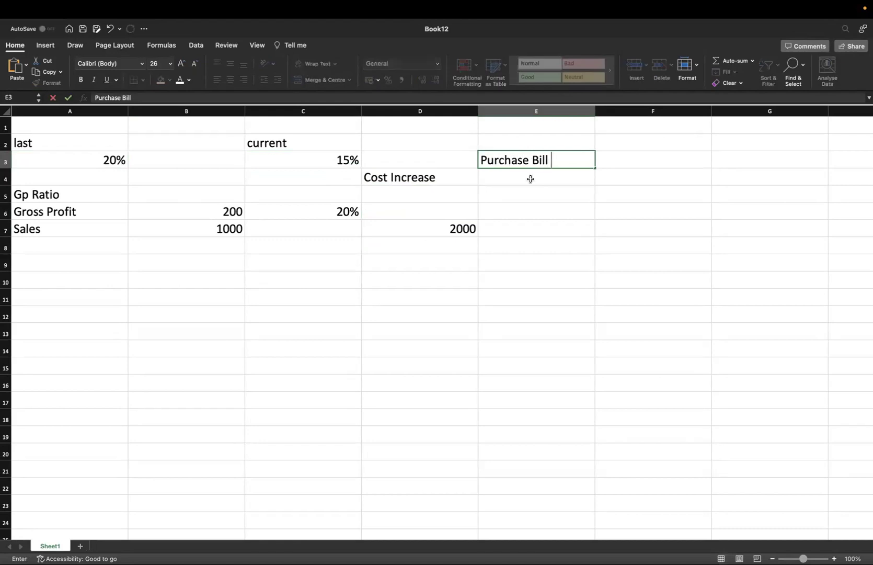
pyautogui.press('Return')
# - Enter the headings "Current" in cell E2 and "Last" in F2
pyautogui.click(523, 143)
pyautogui.write('Curre')
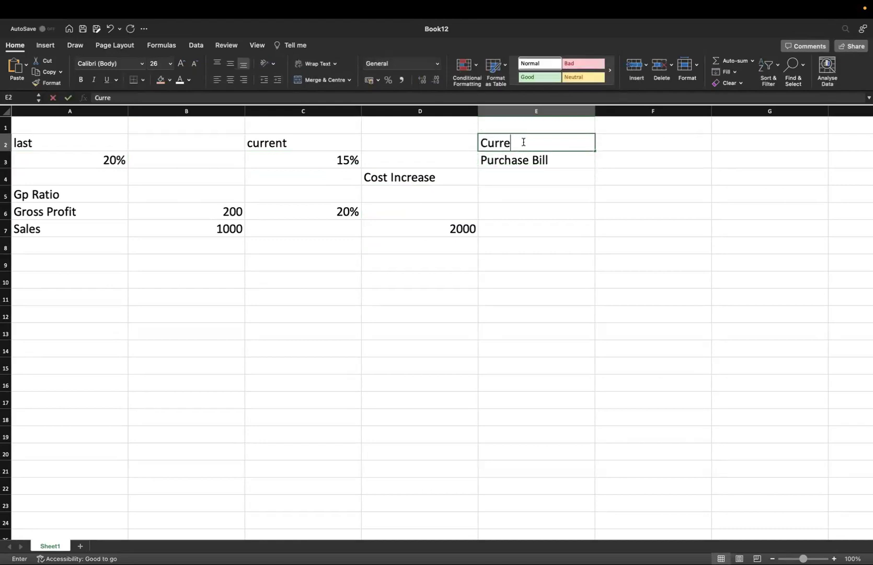
pyautogui.write('nt')
pyautogui.click(620, 146)
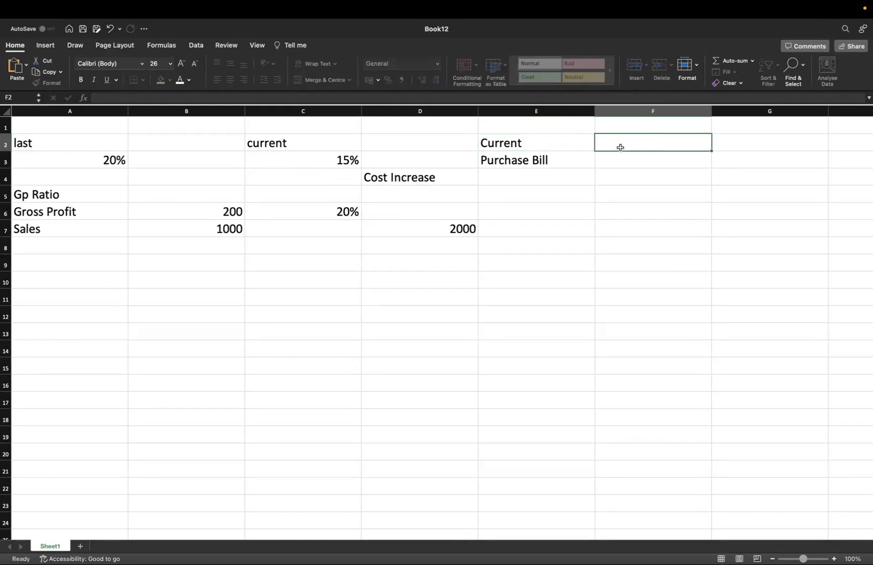
pyautogui.write('Last')
pyautogui.click(622, 206)
# - Enter "Purchase Bill" in cell F3 under the Last heading
pyautogui.click(617, 162)
pyautogui.click(536, 160)
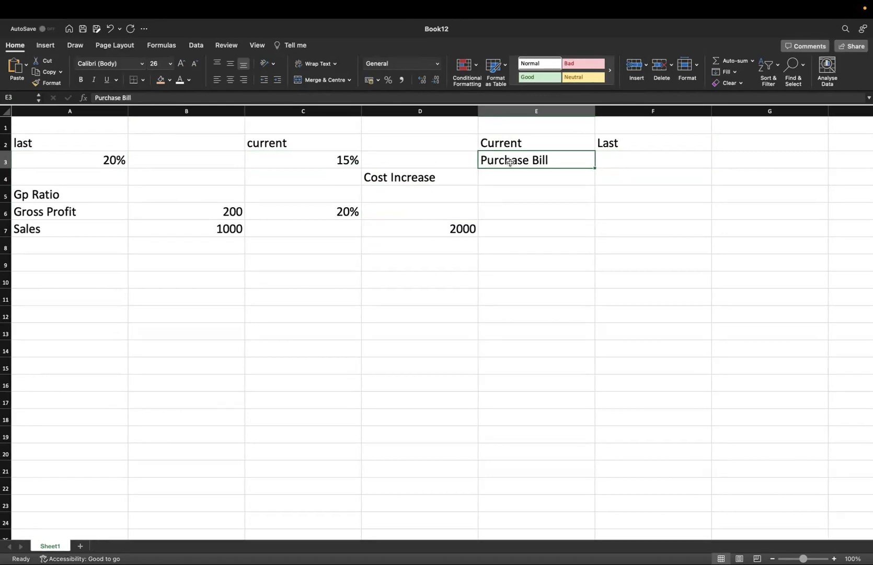
pyautogui.click(598, 158)
pyautogui.write('P')
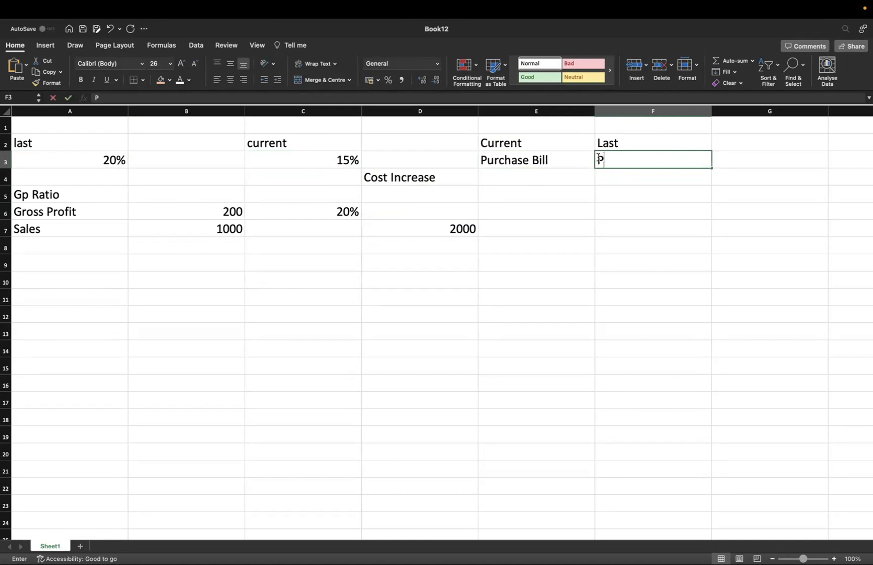
pyautogui.write('urchase Bill')
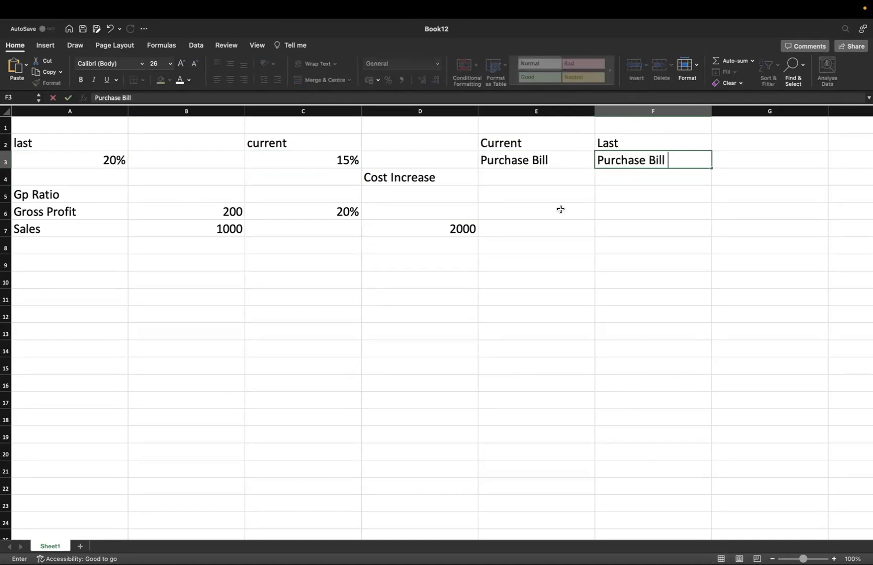
# - Under the current Purchase Bill, enter "Cost" in cell E4 and "High" in E5
pyautogui.click(534, 171)
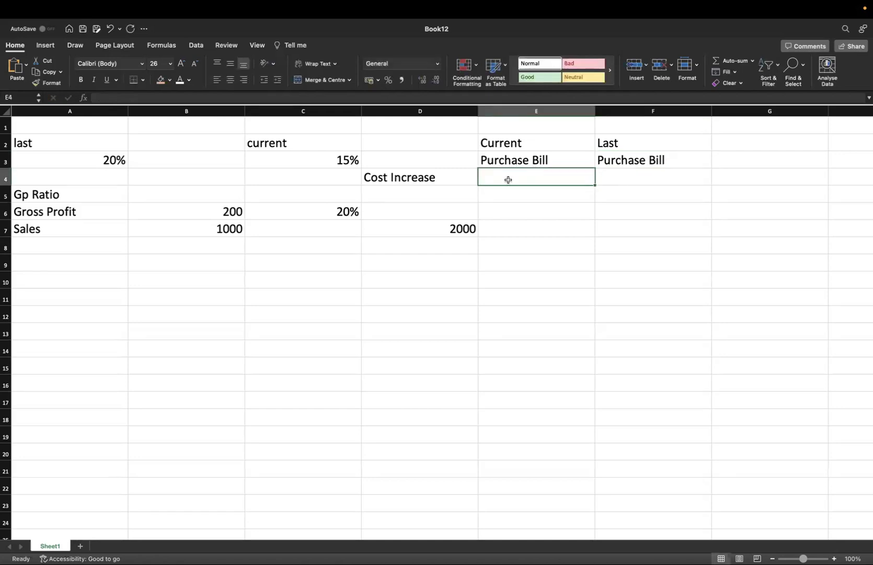
pyautogui.write('Cost')
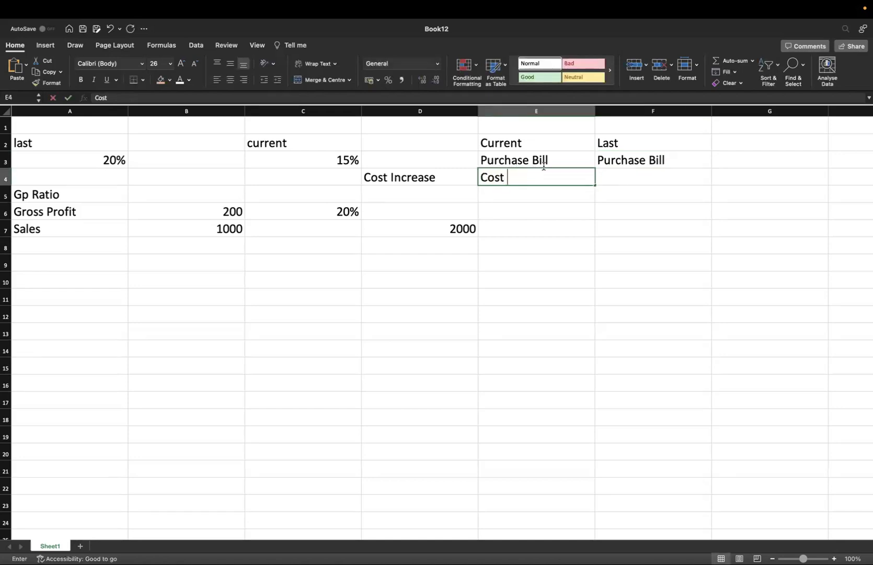
pyautogui.click(617, 179)
pyautogui.click(524, 194)
pyautogui.write('High')
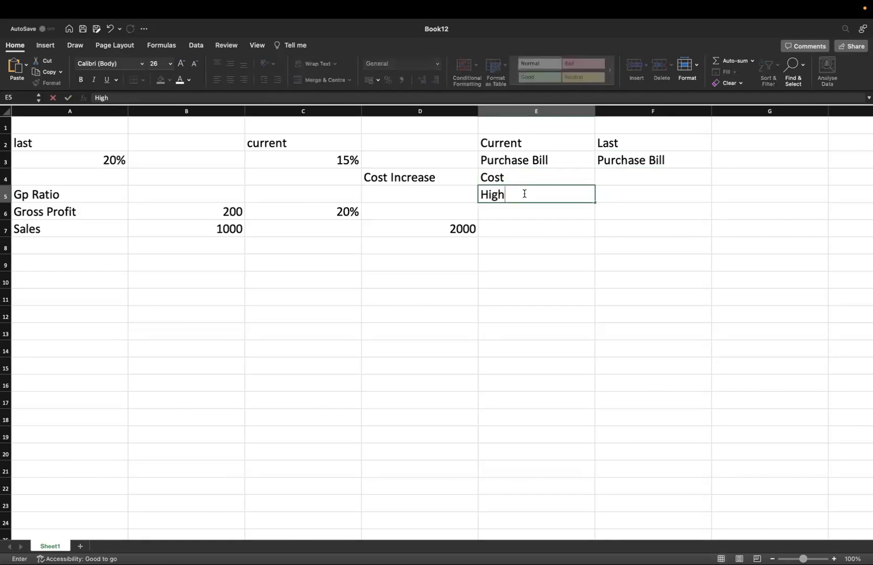
pyautogui.click(486, 248)
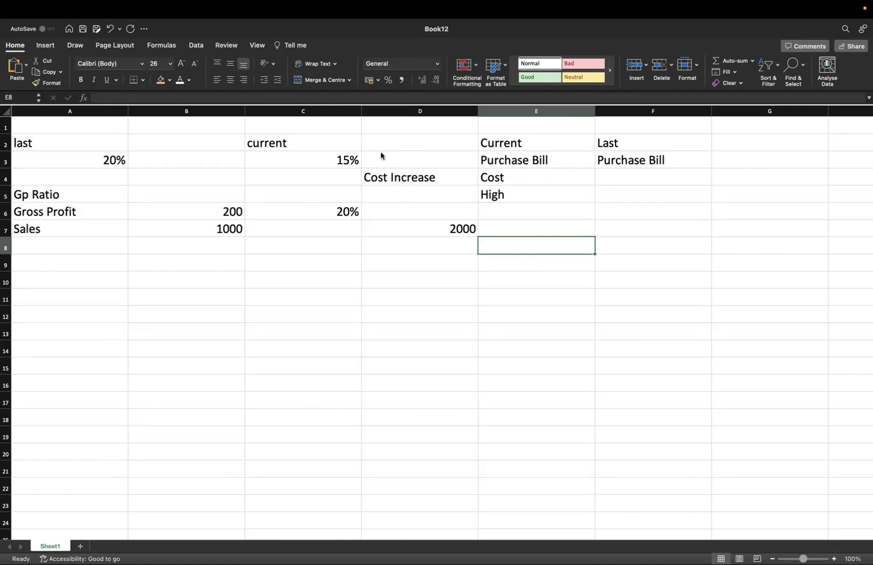
pyautogui.click(344, 231)
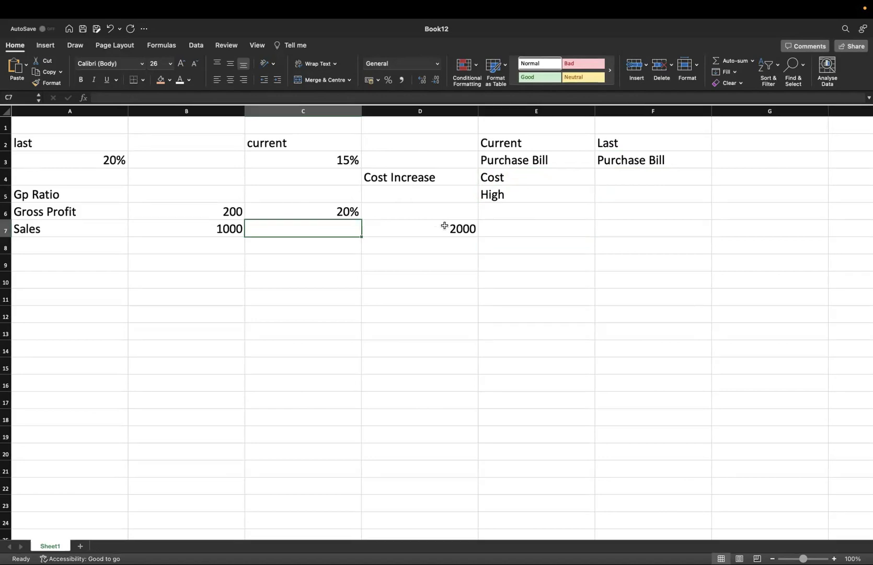
pyautogui.click(462, 265)
pyautogui.click(224, 230)
pyautogui.click(408, 229)
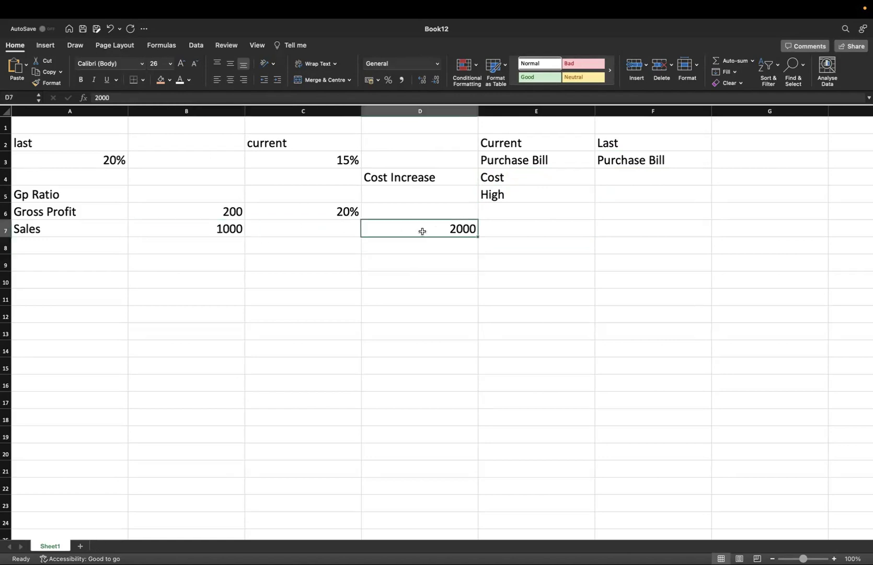
# - Enter "Volume" in cell D8 below the 2000 sales figure and "No Of Unit" in cell C10
pyautogui.click(387, 248)
pyautogui.write('Volume')
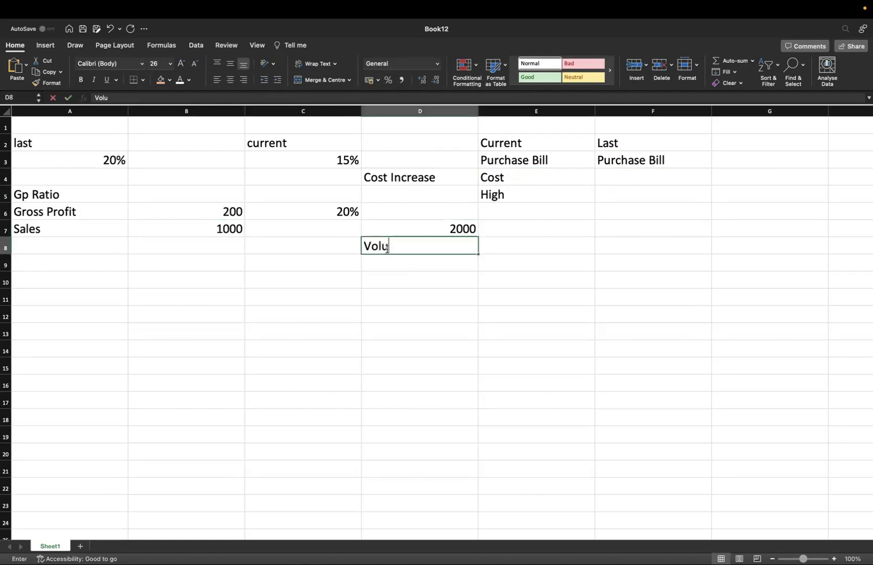
pyautogui.click(339, 284)
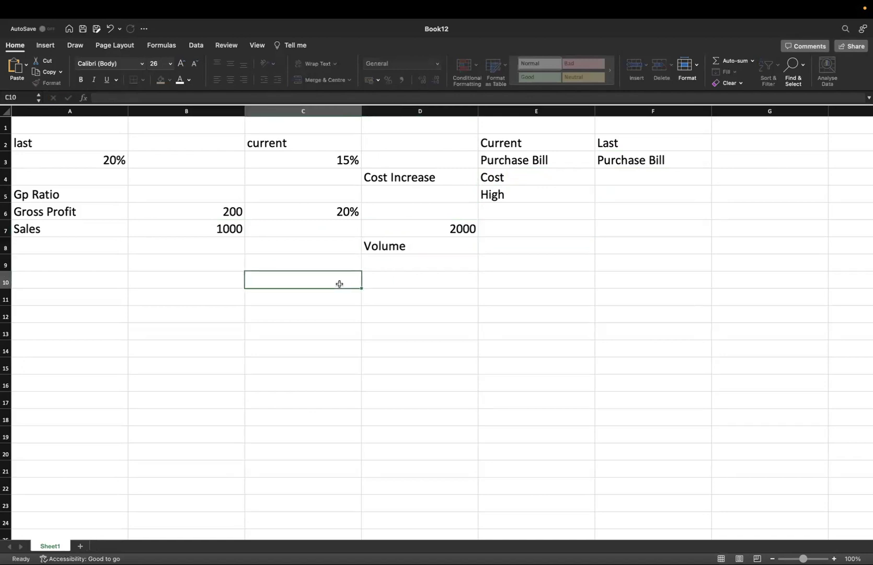
pyautogui.write('No Of Unit')
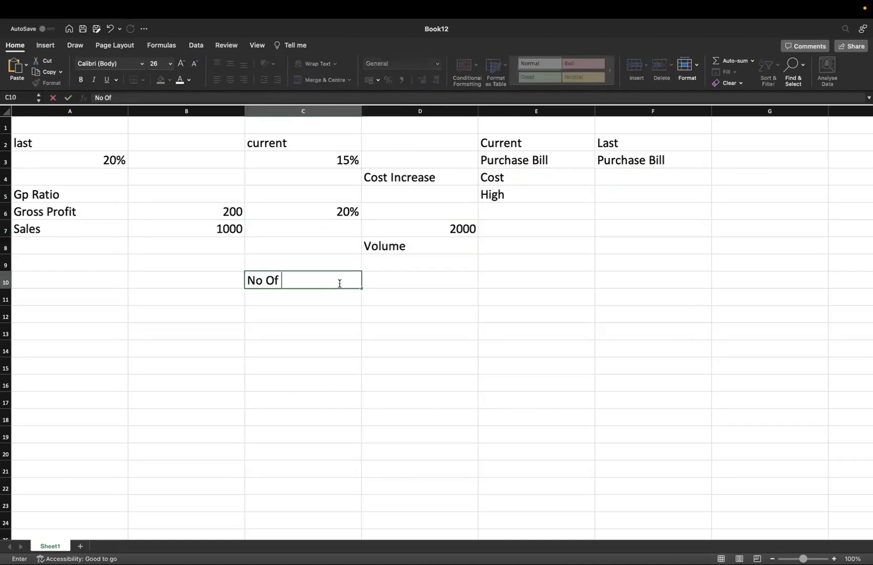
pyautogui.click(363, 362)
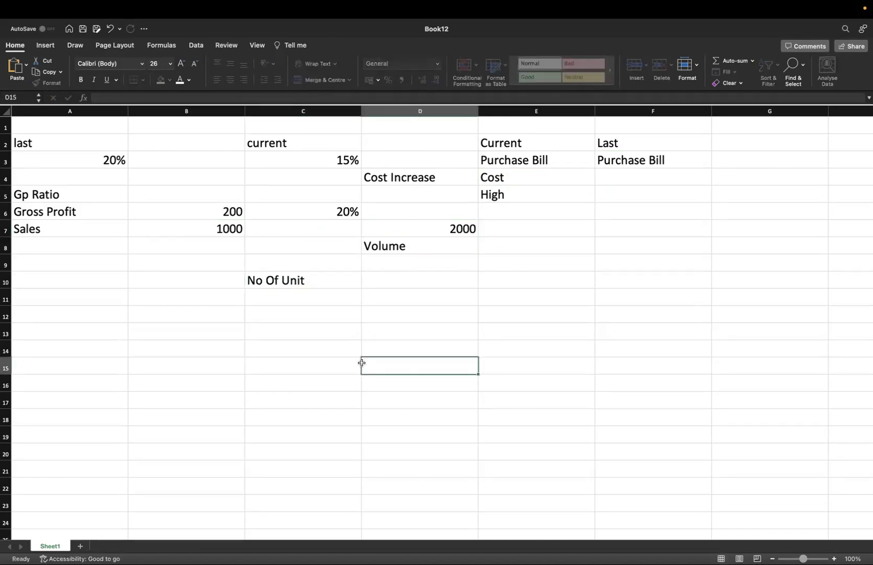
# - Enter the label "Price Per Unit" in cell C11 below No Of Unit
pyautogui.click(259, 280)
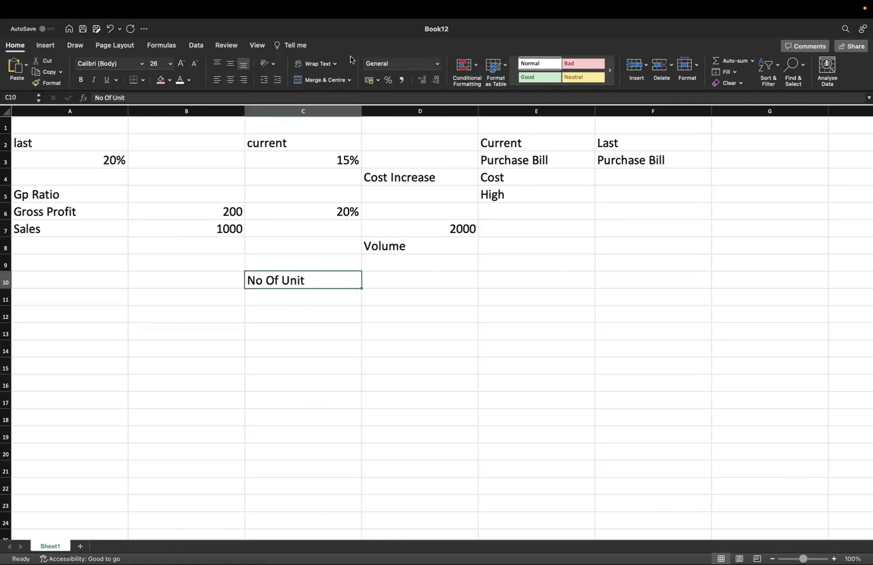
pyautogui.click(280, 296)
pyautogui.write('Price ')
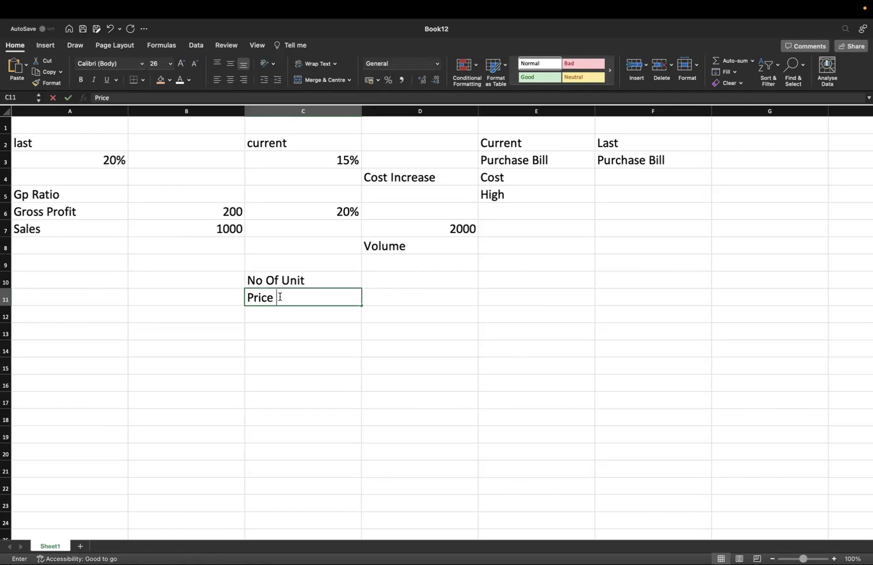
pyautogui.write('Per Unit')
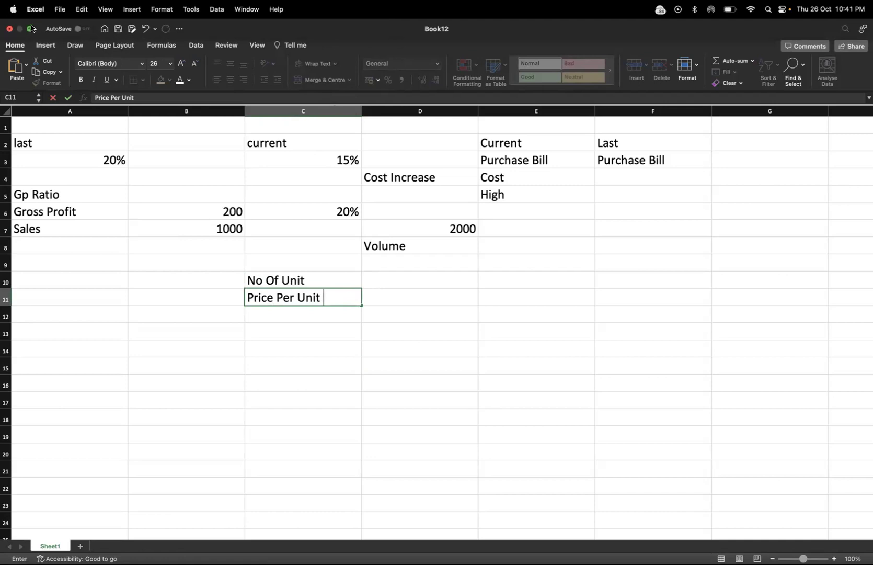
# - Switch away from the workbook, minimize the browser window and open Audit Procedure.pdf from the desktop in Preview
pyautogui.hotkey('ctrl', 'Left')
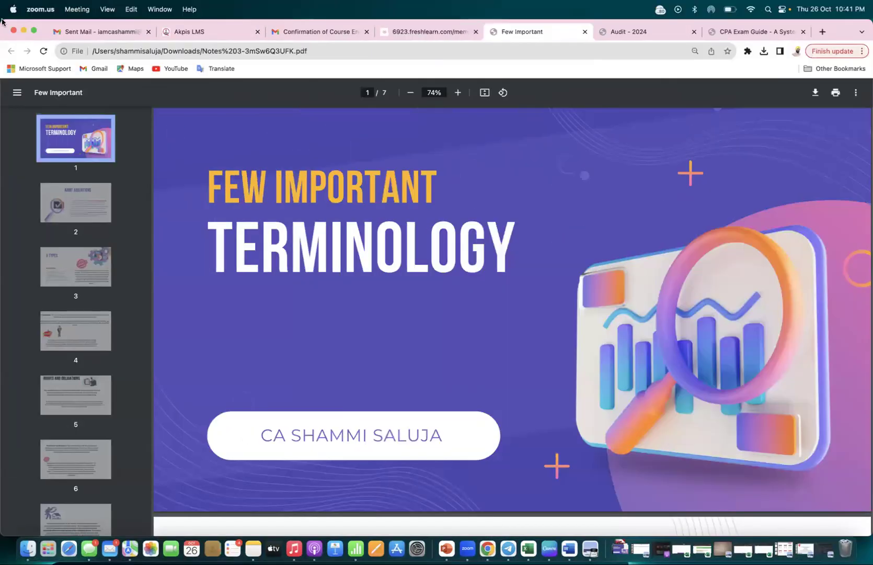
pyautogui.click(24, 29)
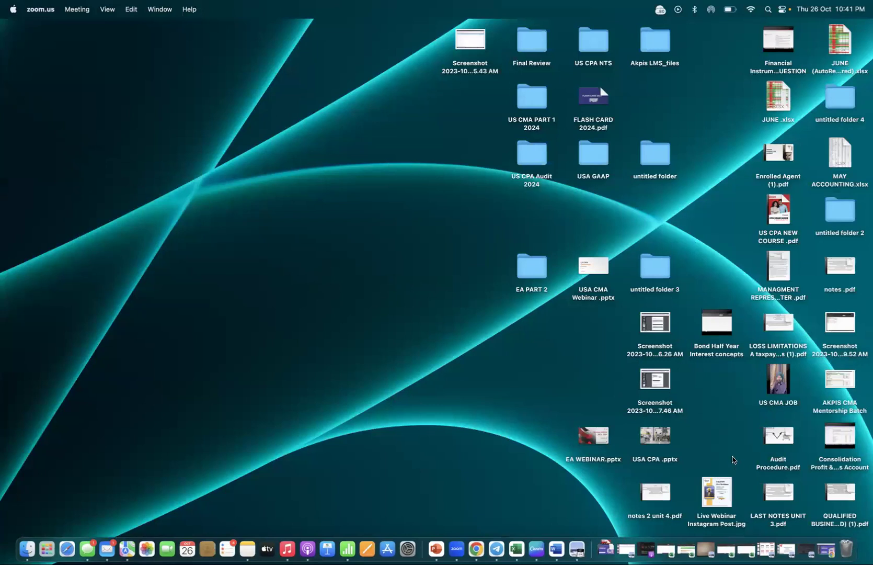
pyautogui.doubleClick(766, 444)
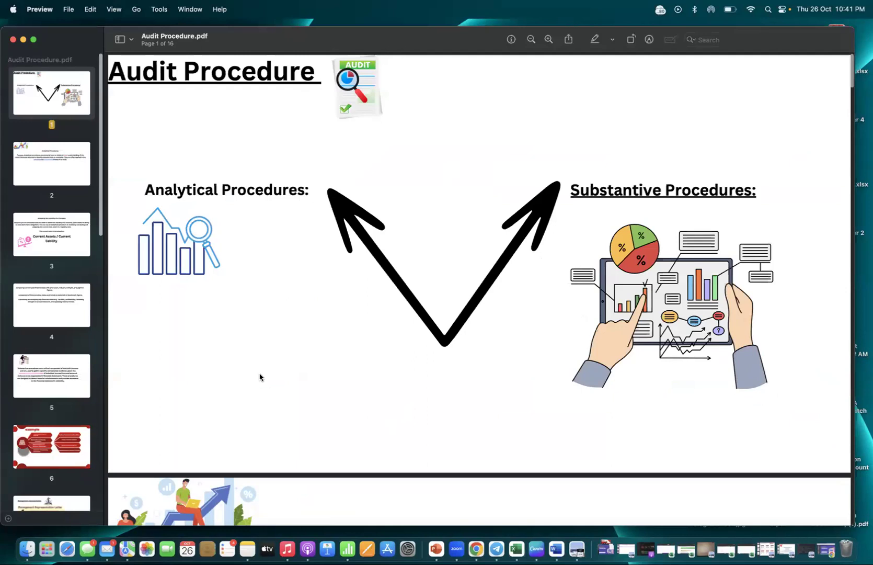
# - Go to page 2 on Analytical Procedures and select "completion", "planning" and the page heading in turn to point them out
pyautogui.click(45, 156)
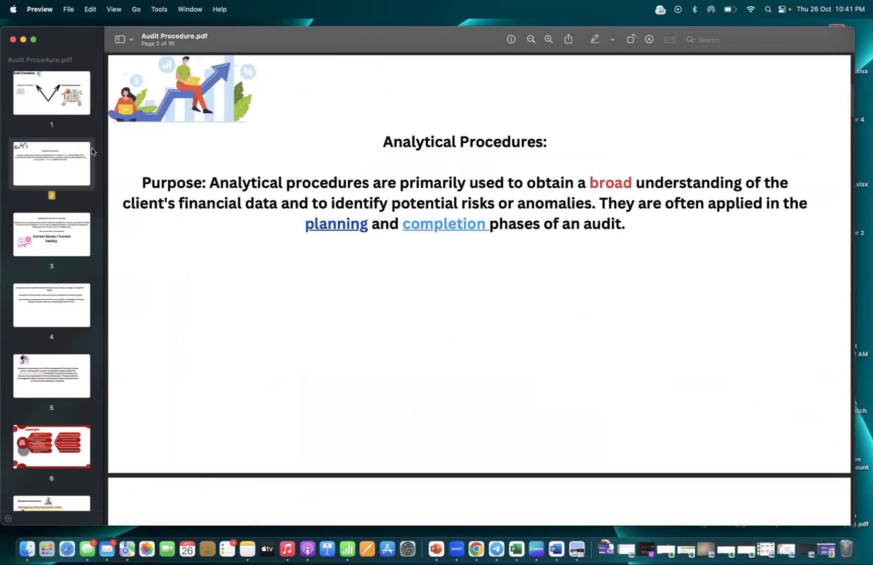
pyautogui.moveTo(401, 224); pyautogui.dragTo(483, 224)
pyautogui.moveTo(304, 226); pyautogui.dragTo(366, 225)
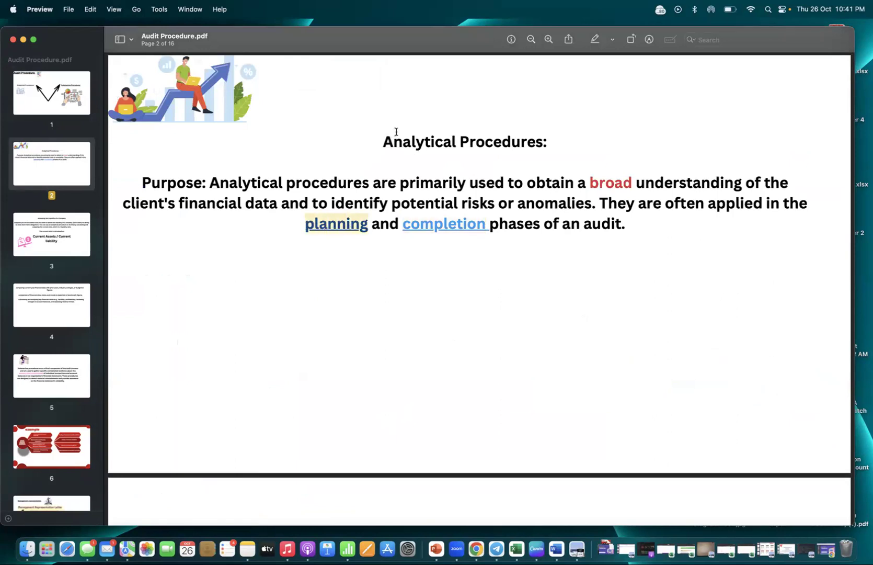
pyautogui.moveTo(385, 142); pyautogui.dragTo(539, 147)
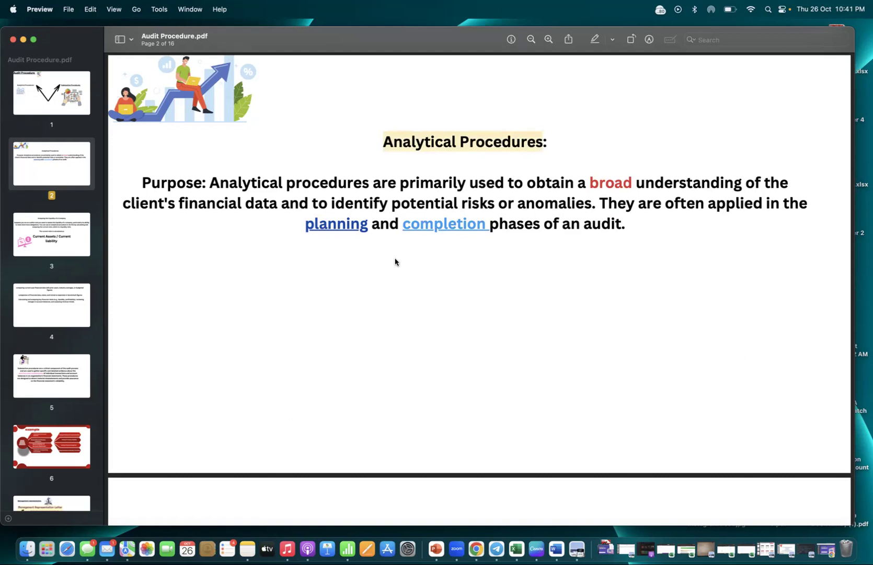
# - Go to page 4 on comparing current-year financial data and show the markup tools
pyautogui.click(66, 306)
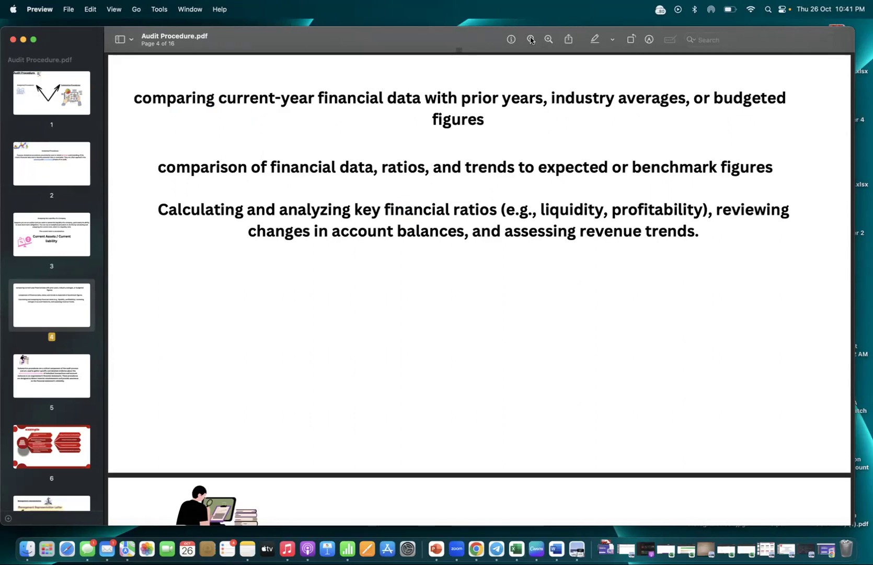
pyautogui.click(648, 39)
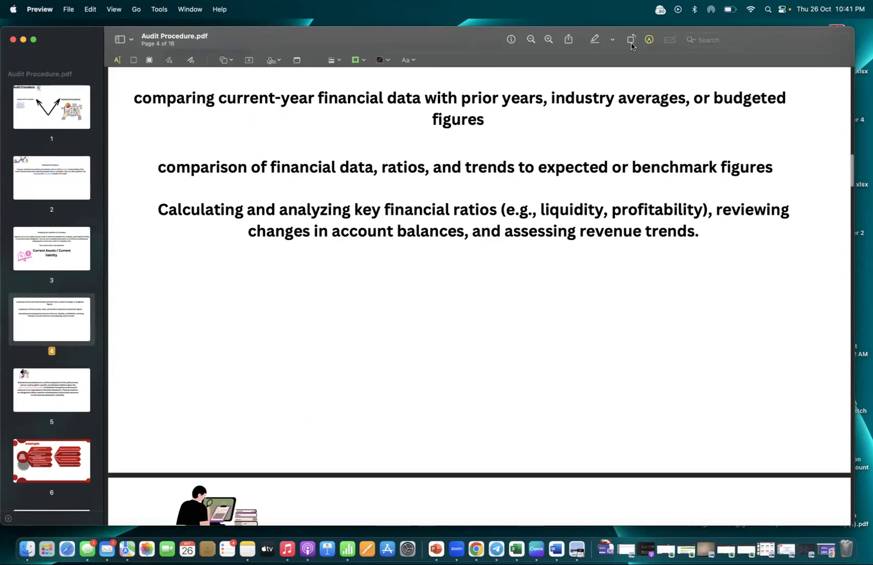